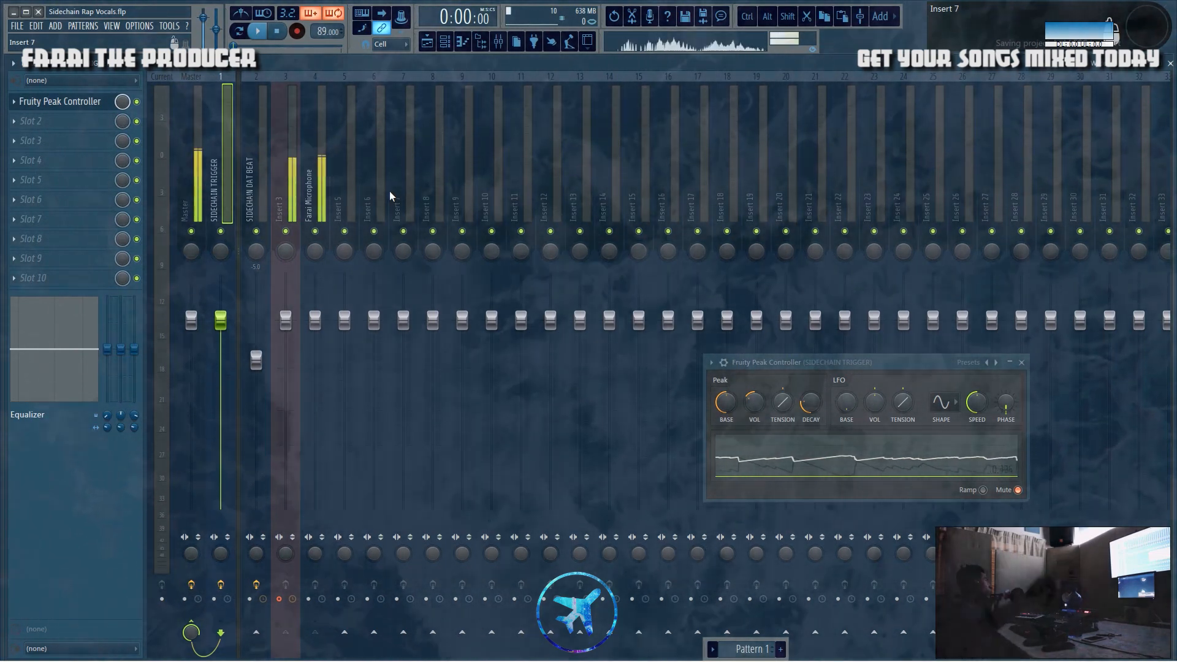
# Step: Open the SideChain EQ (Volume) on the SIDECHAIN DAT BEAT mixer track and adjust the frequency of band 5
pyautogui.click(427, 42)
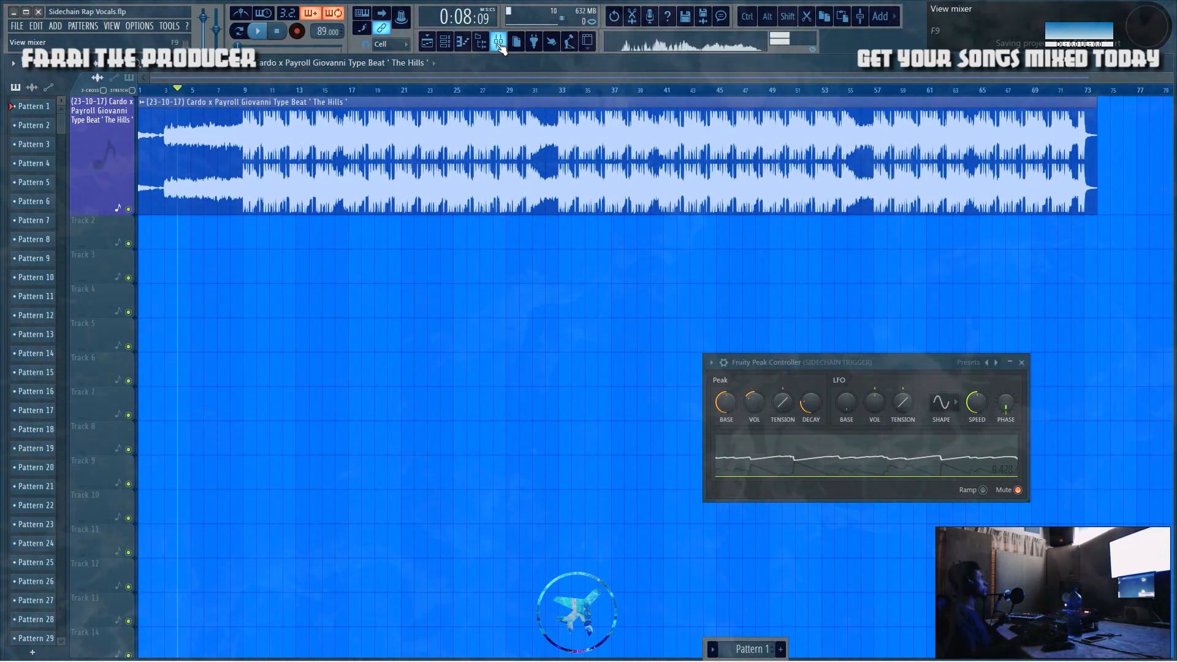
pyautogui.click(498, 42)
pyautogui.click(249, 175)
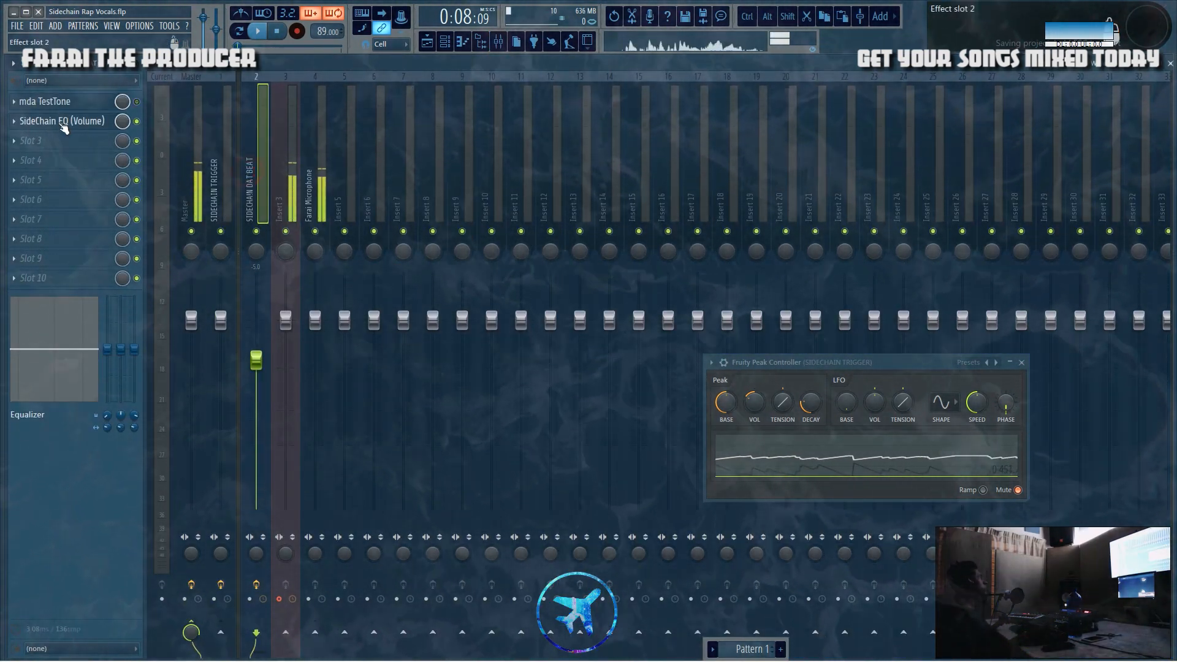
pyautogui.click(61, 121)
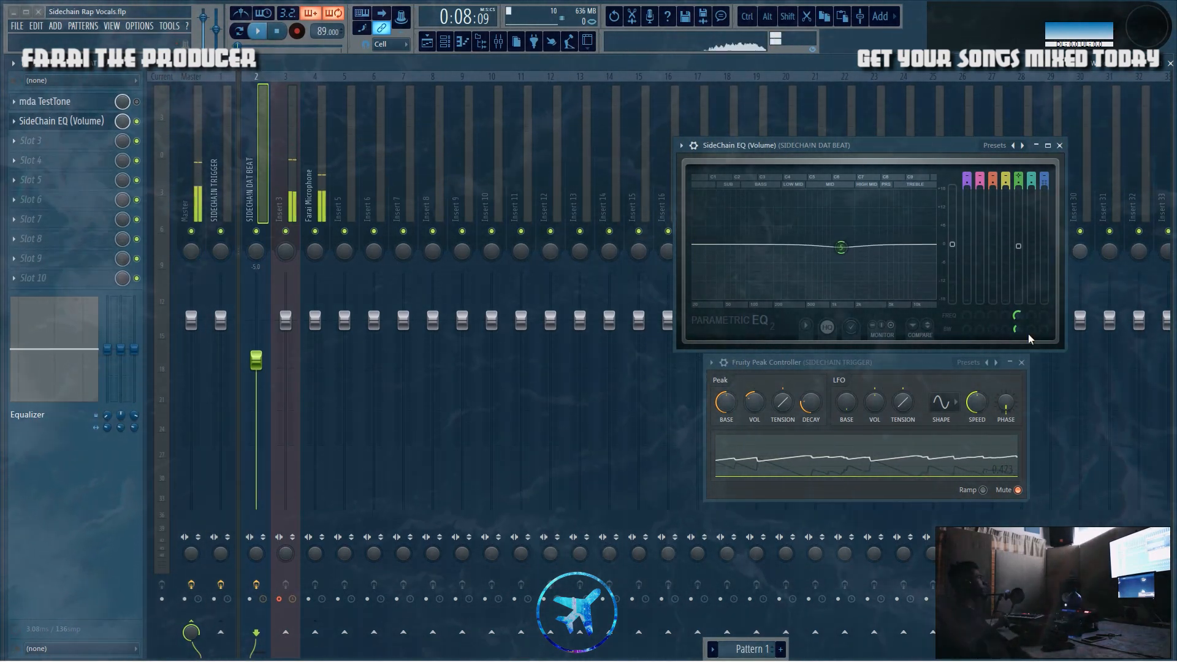
pyautogui.moveTo(1017, 315); pyautogui.dragTo(1018, 305)
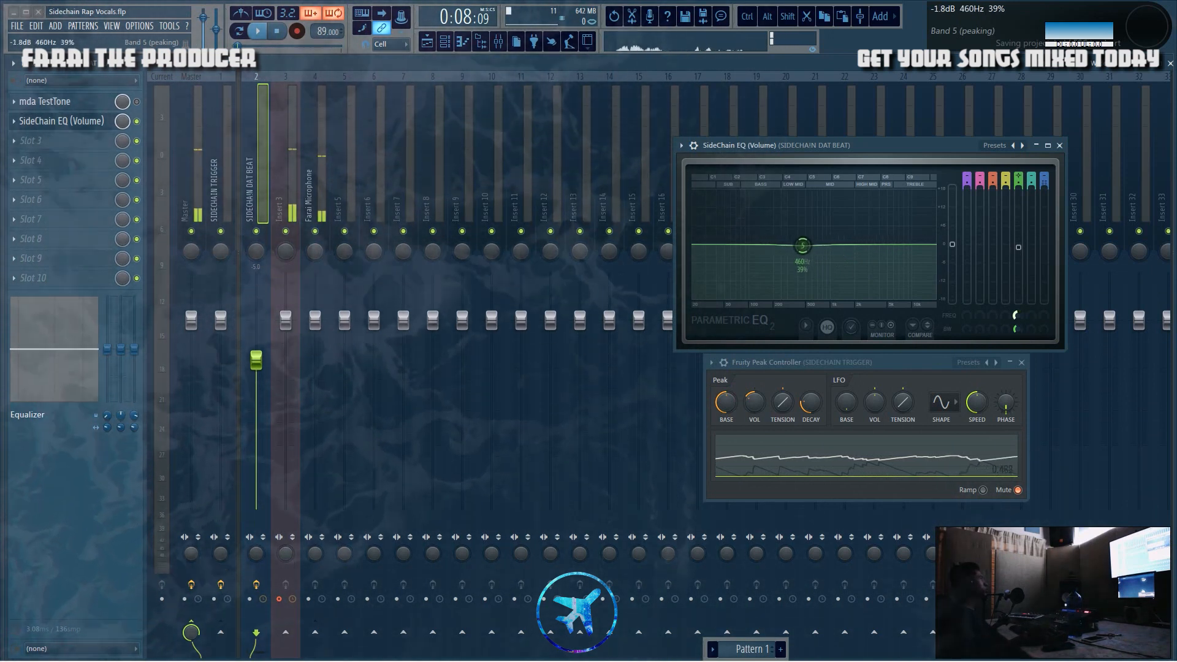
pyautogui.moveTo(1018, 316); pyautogui.dragTo(1018, 311)
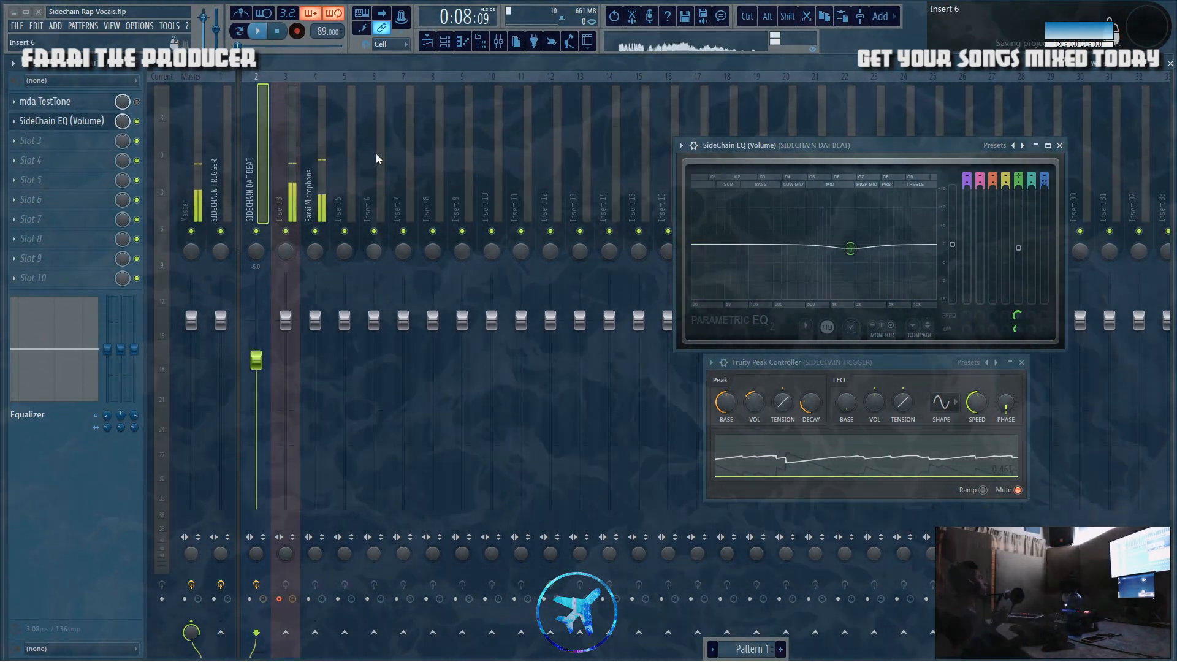
# Step: Examine how the microphone track is routed to the SIDECHAIN TRIGGER track holding the Fruity Peak Controller
pyautogui.click(319, 183)
pyautogui.click(212, 164)
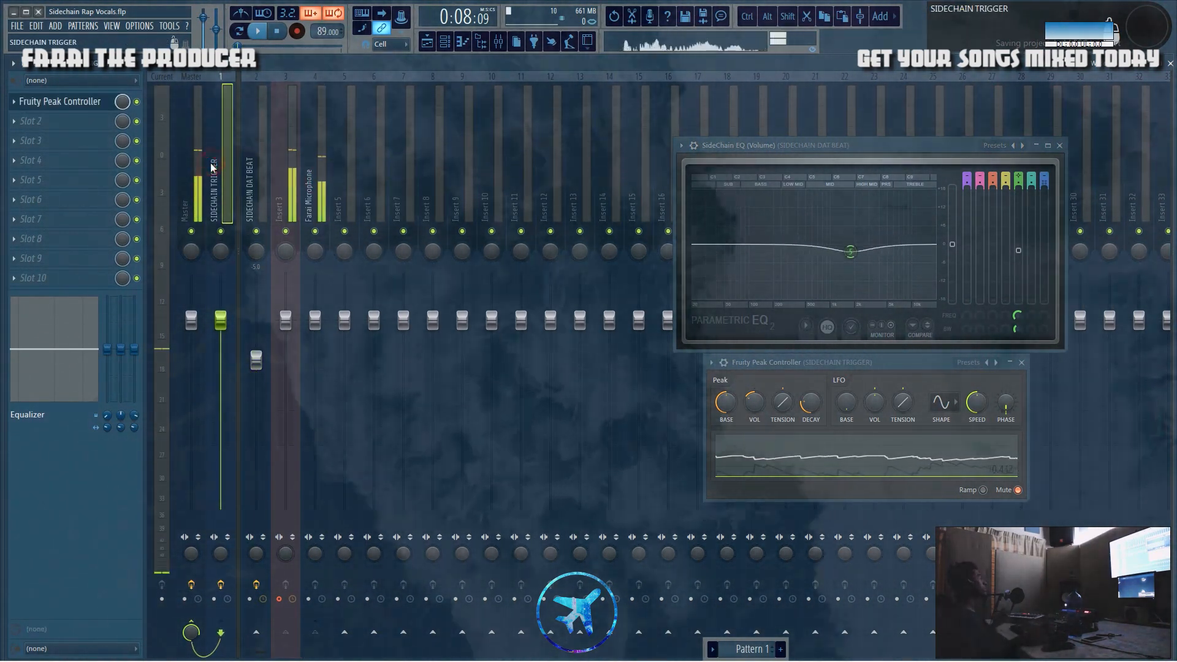
pyautogui.click(317, 148)
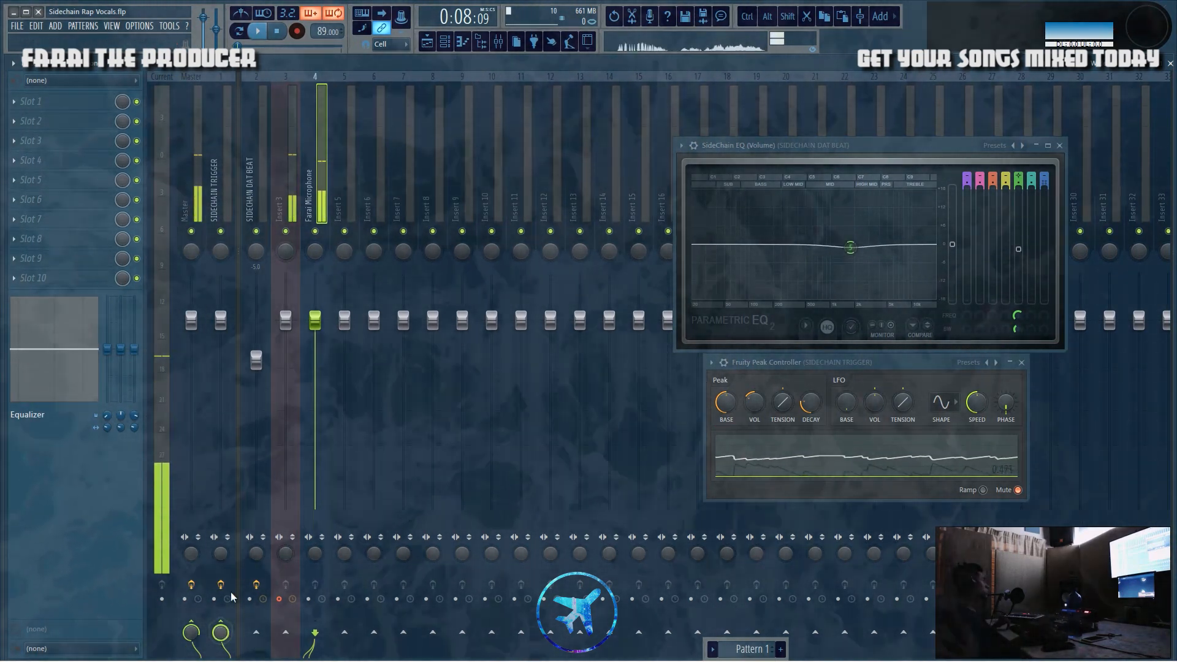
pyautogui.click(223, 194)
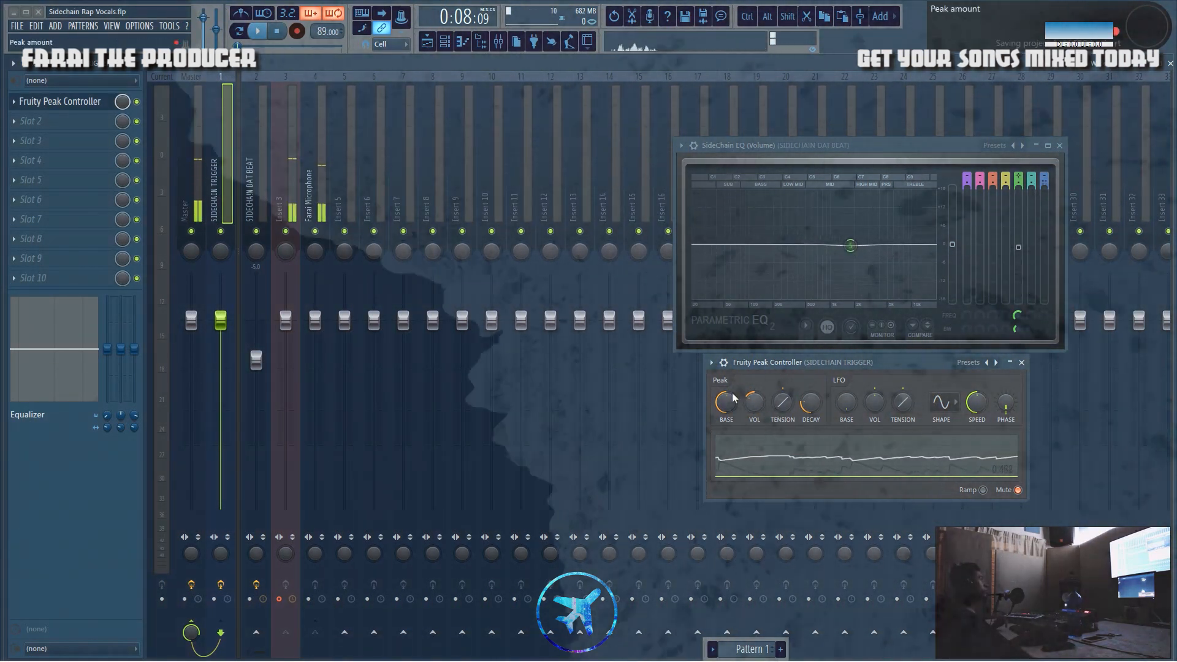
# Step: Try other peak settings in the Fruity Peak Controller, including 100% tension and a stronger decay, and undo the knob changes
pyautogui.moveTo(753, 408); pyautogui.dragTo(753, 408)
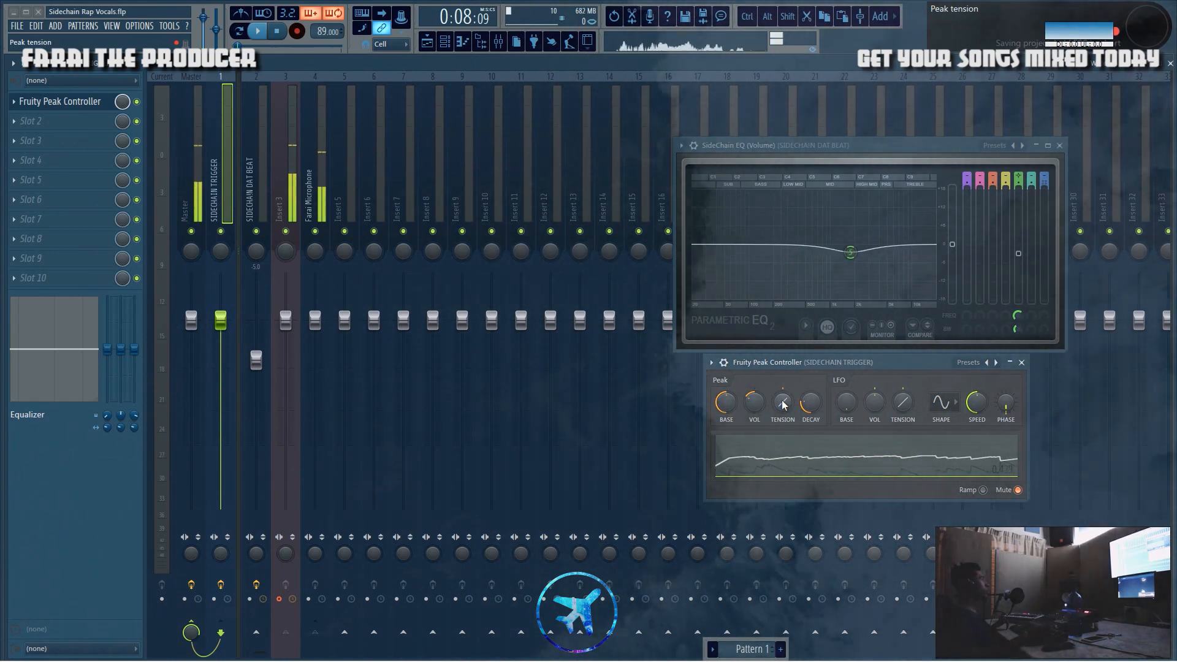
pyautogui.moveTo(782, 405); pyautogui.dragTo(783, 368)
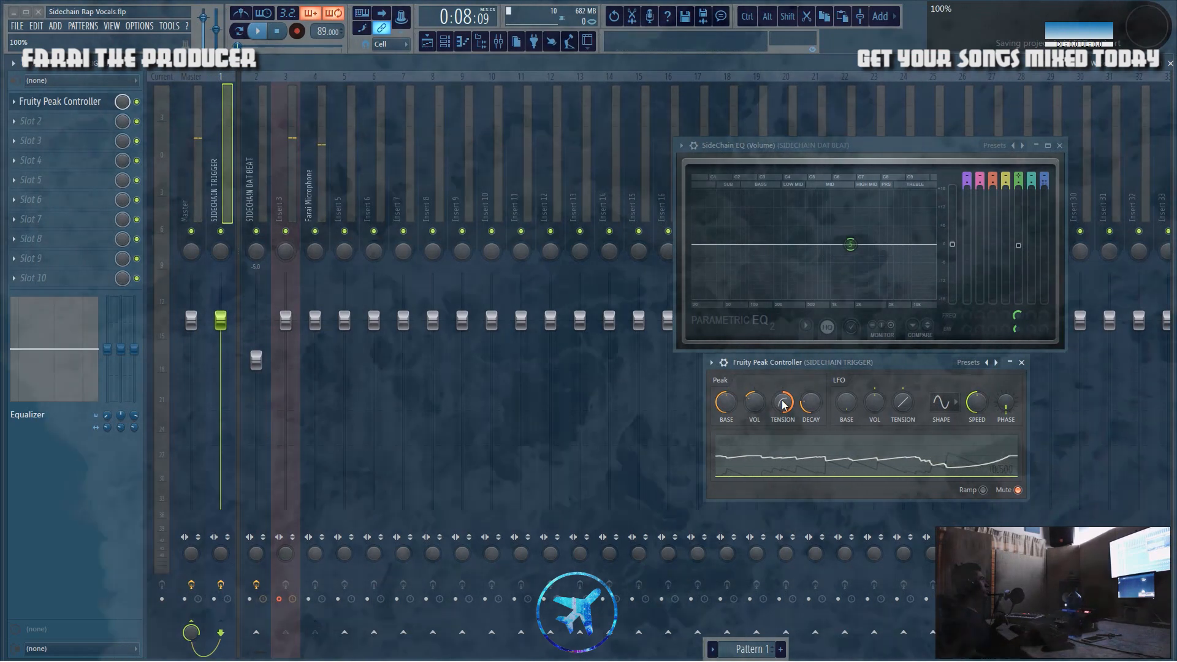
pyautogui.rightClick(784, 405)
pyautogui.click(798, 408)
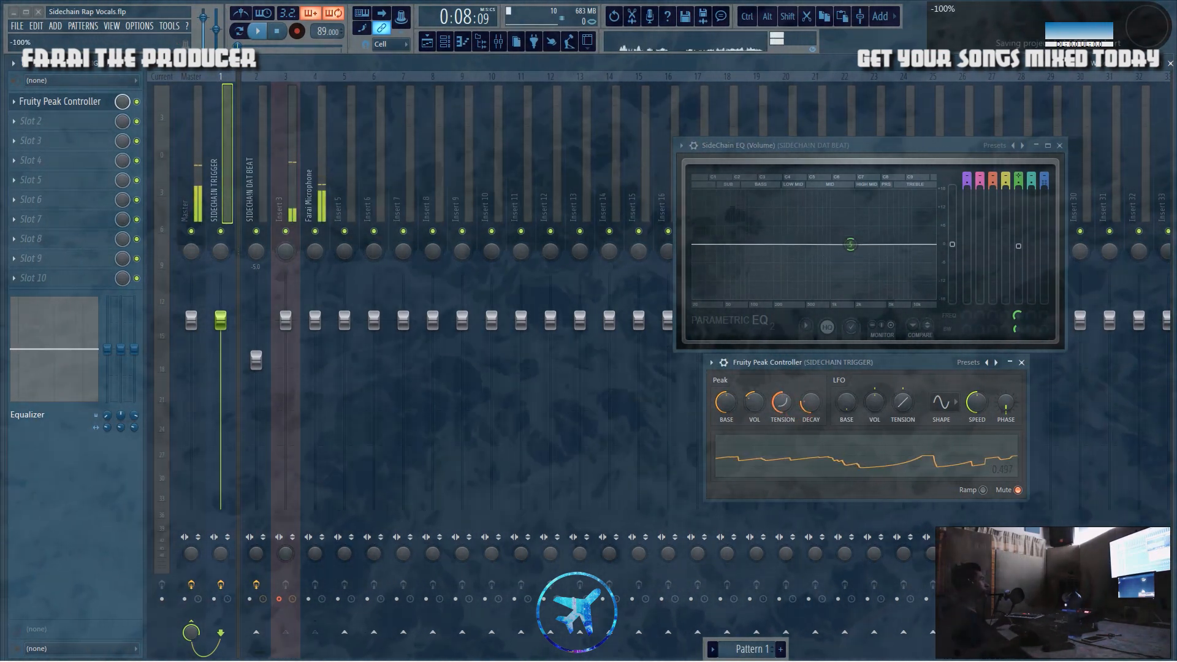
pyautogui.rightClick(790, 402)
pyautogui.click(799, 398)
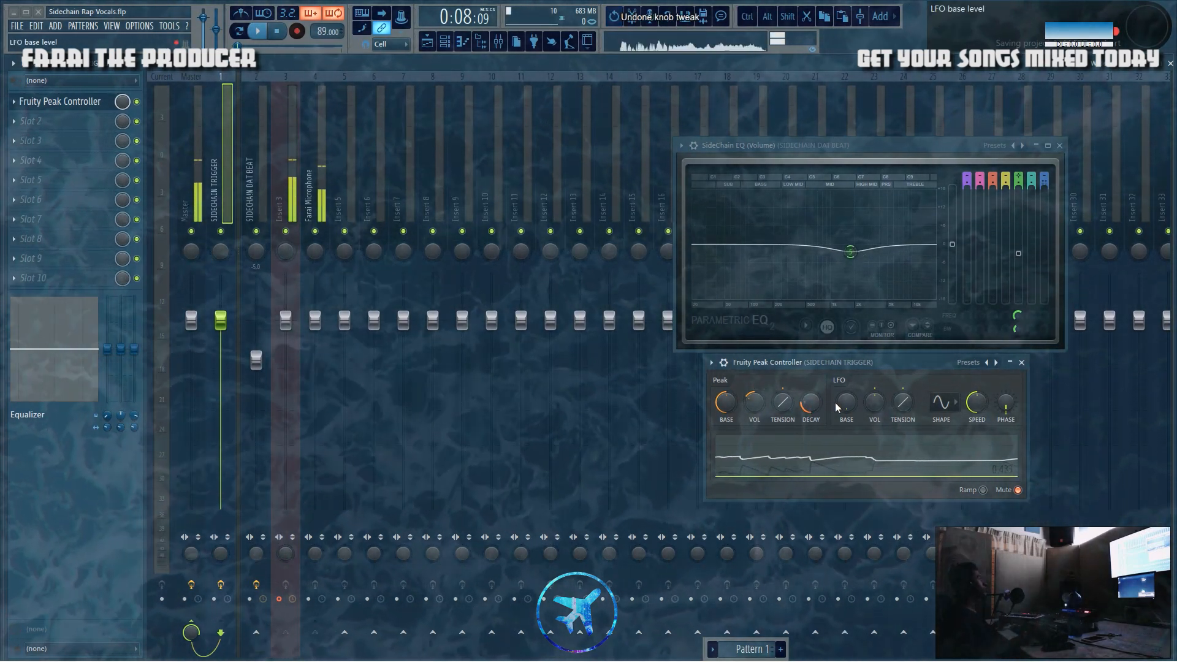
pyautogui.hotkey('ctrl', 'z')
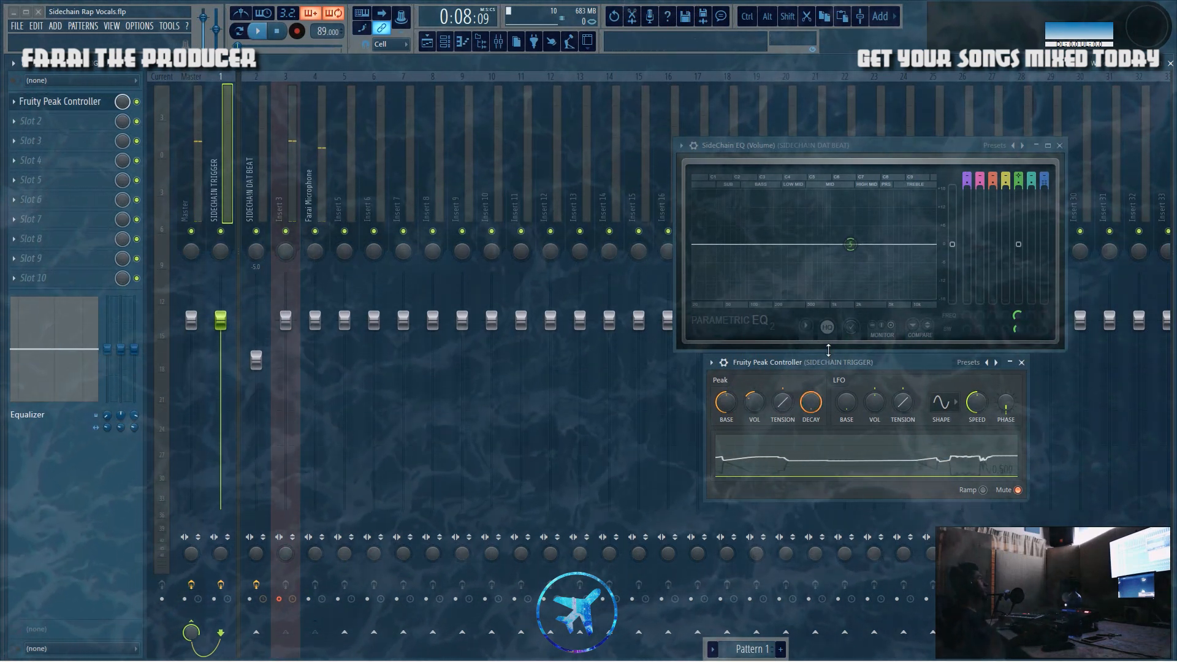
pyautogui.hotkey('ctrl', 'z')
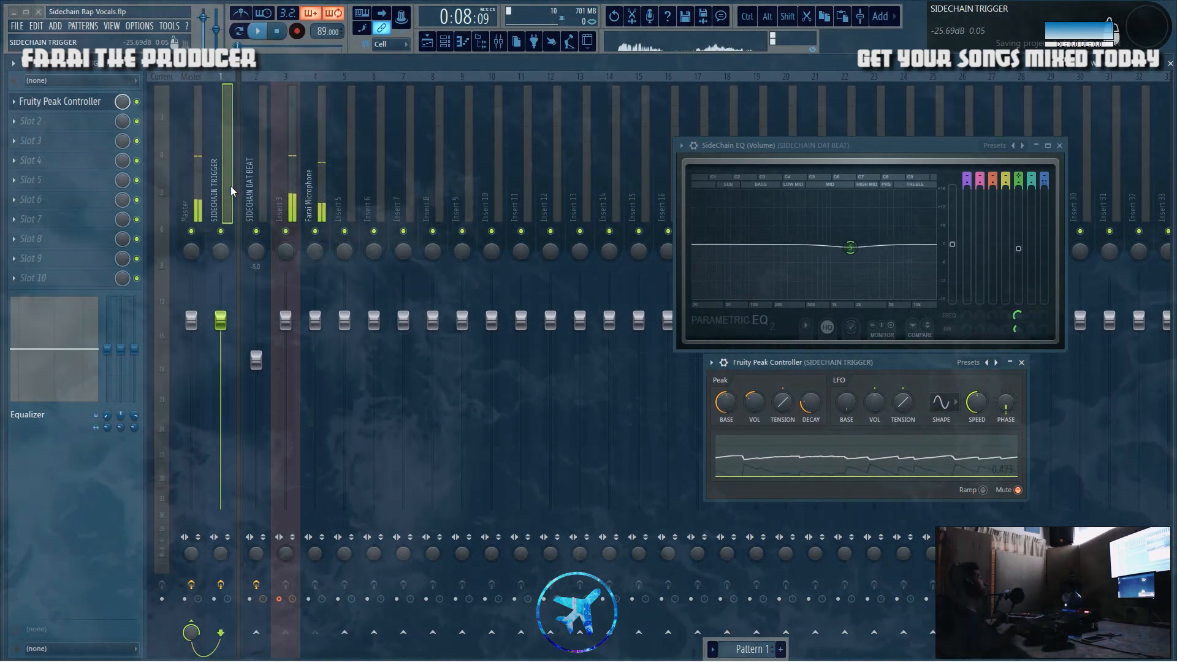
# Step: Examine the controller link settings of the SideChain EQ's band 5 level on the SIDECHAIN DAT BEAT track
pyautogui.click(250, 201)
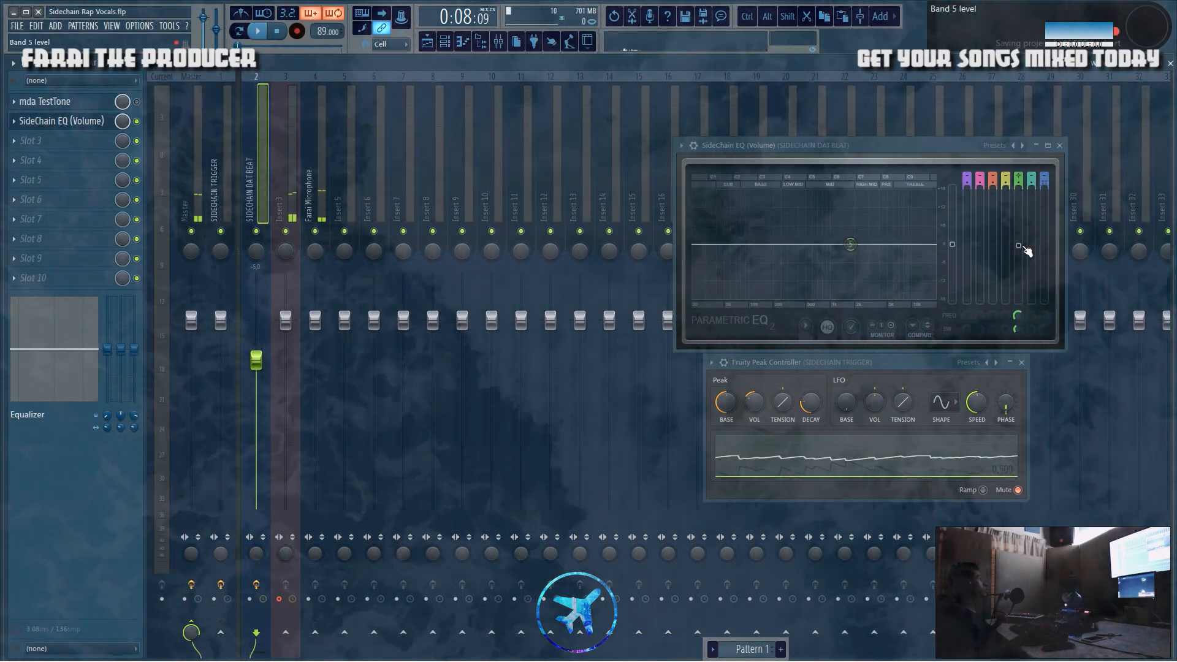
pyautogui.rightClick(1018, 247)
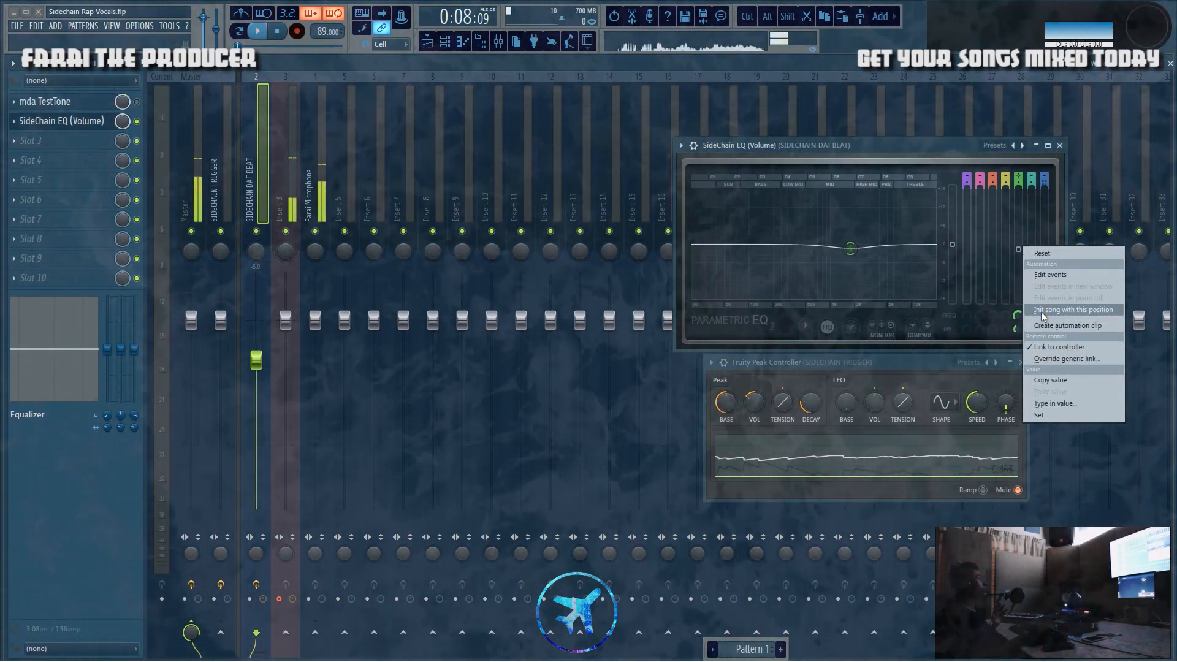
pyautogui.click(1060, 347)
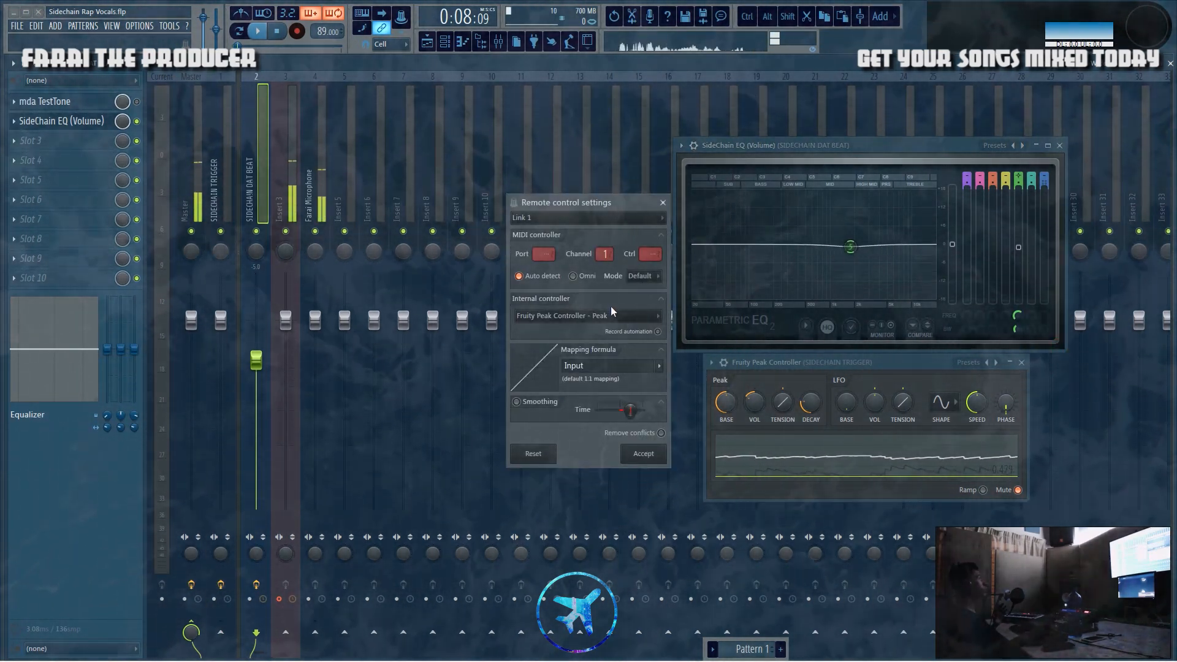
pyautogui.click(609, 315)
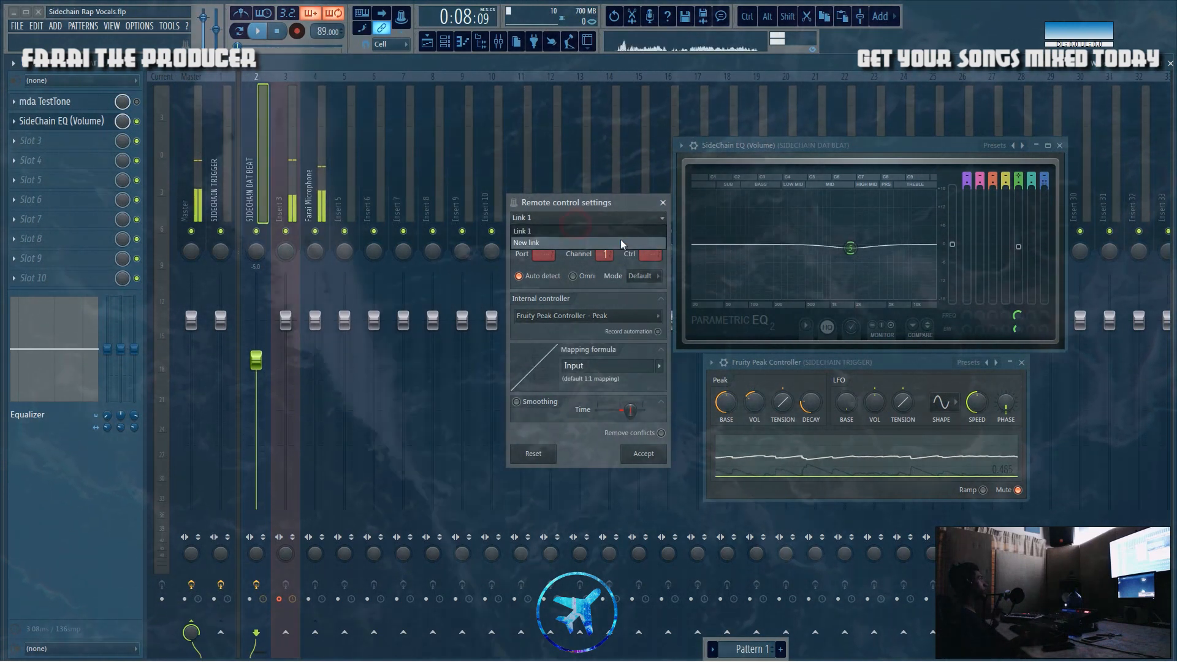
pyautogui.click(662, 202)
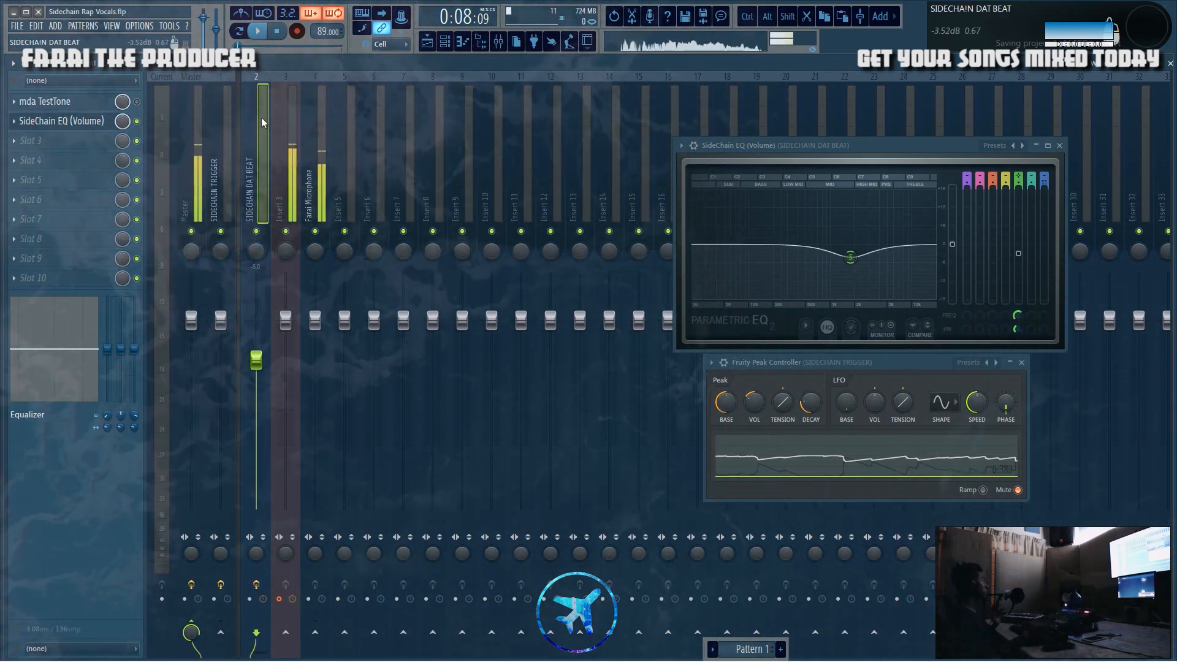
# Step: Open the mda TestTone on the SIDECHAIN DAT BEAT track and enable its effect slot
pyautogui.click(82, 107)
pyautogui.moveTo(448, 202); pyautogui.dragTo(551, 194)
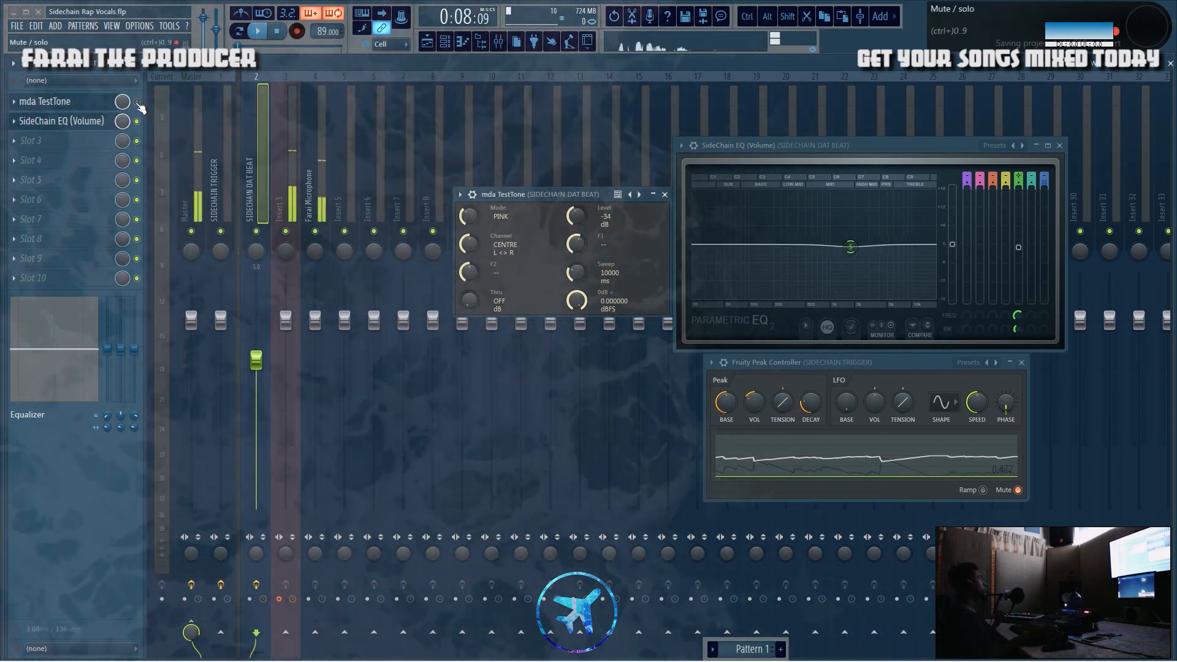
pyautogui.click(137, 103)
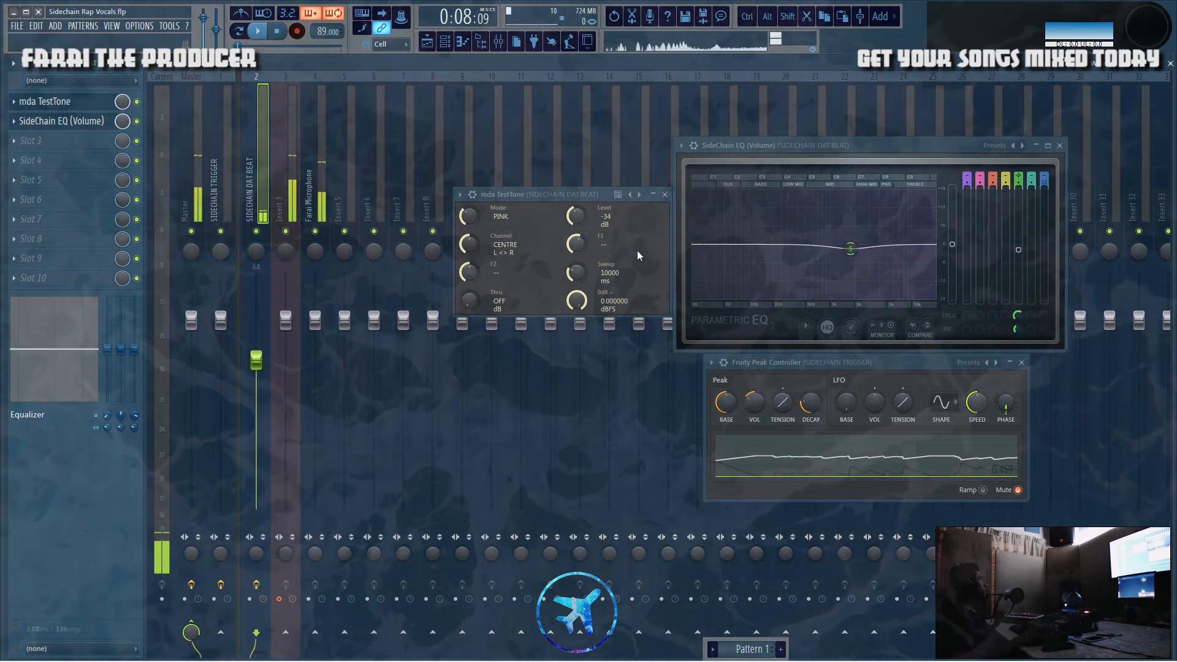
# Step: Try a peak volume of -200% in the Fruity Peak Controller and a wider band 5 in the SideChain EQ
pyautogui.moveTo(754, 403); pyautogui.dragTo(754, 451)
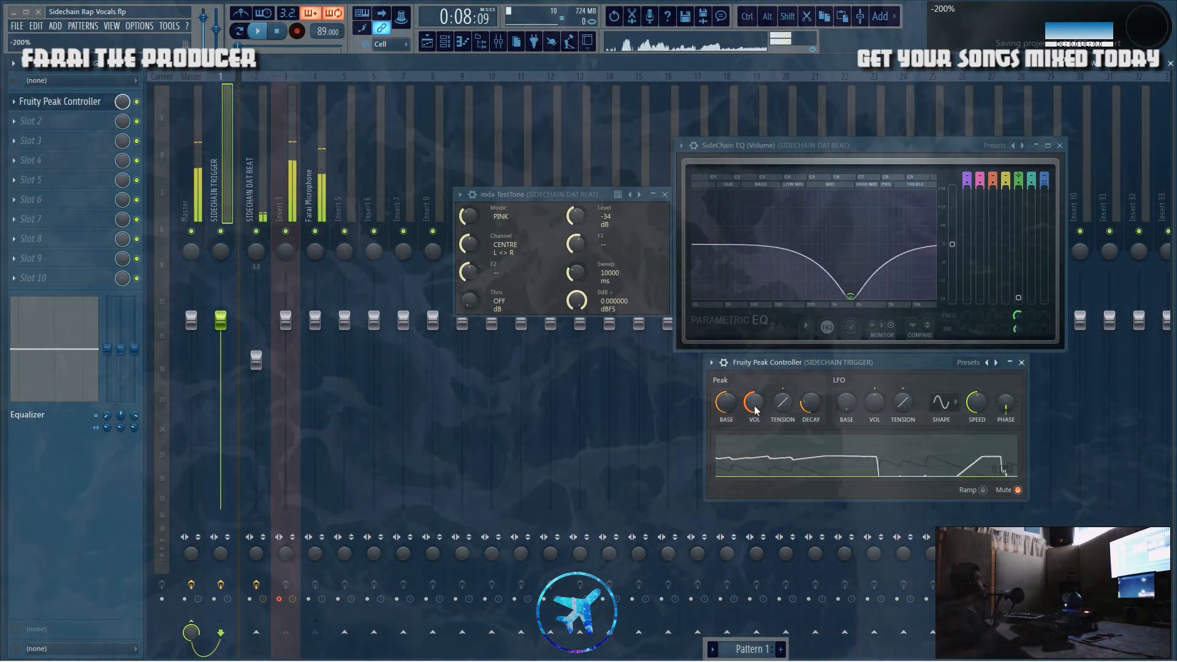
pyautogui.moveTo(1018, 329); pyautogui.dragTo(1018, 298)
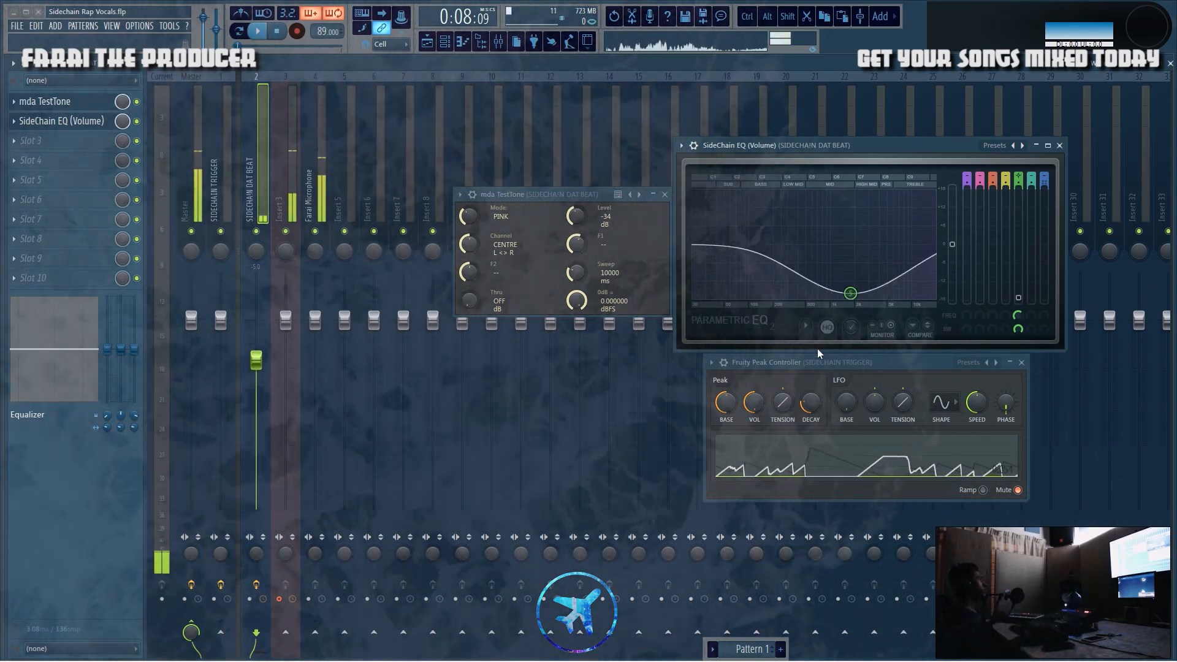
pyautogui.click(814, 363)
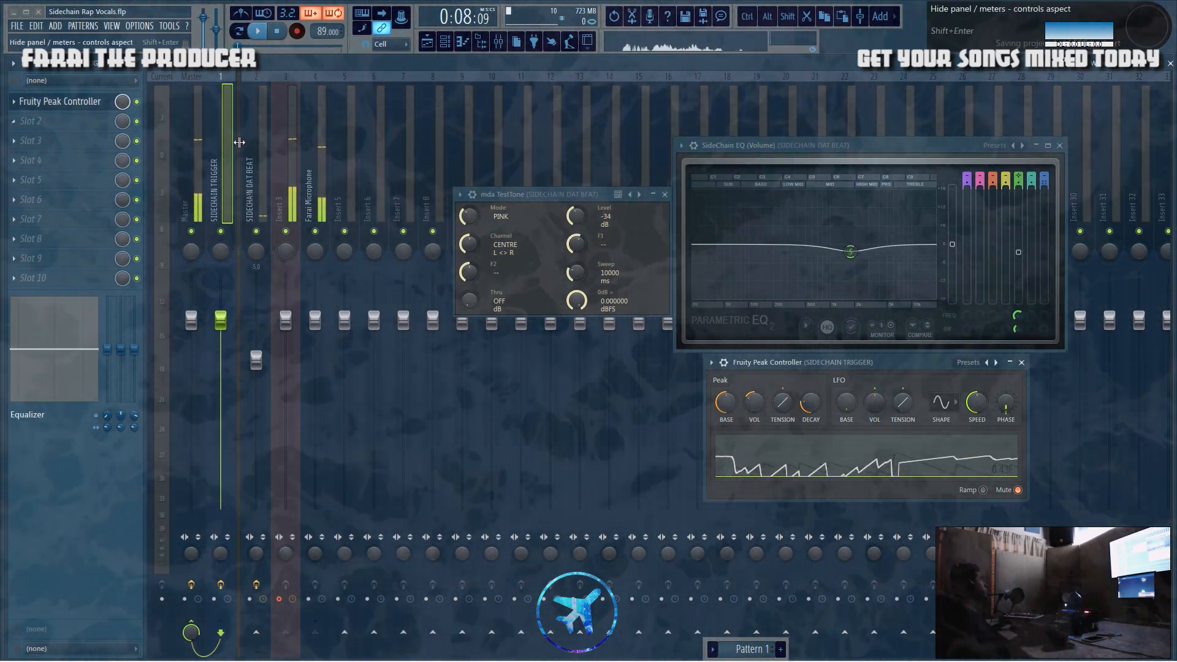
# Step: Set the playback position to bar 9 in the playlist and close the mda TestTone window
pyautogui.click(255, 163)
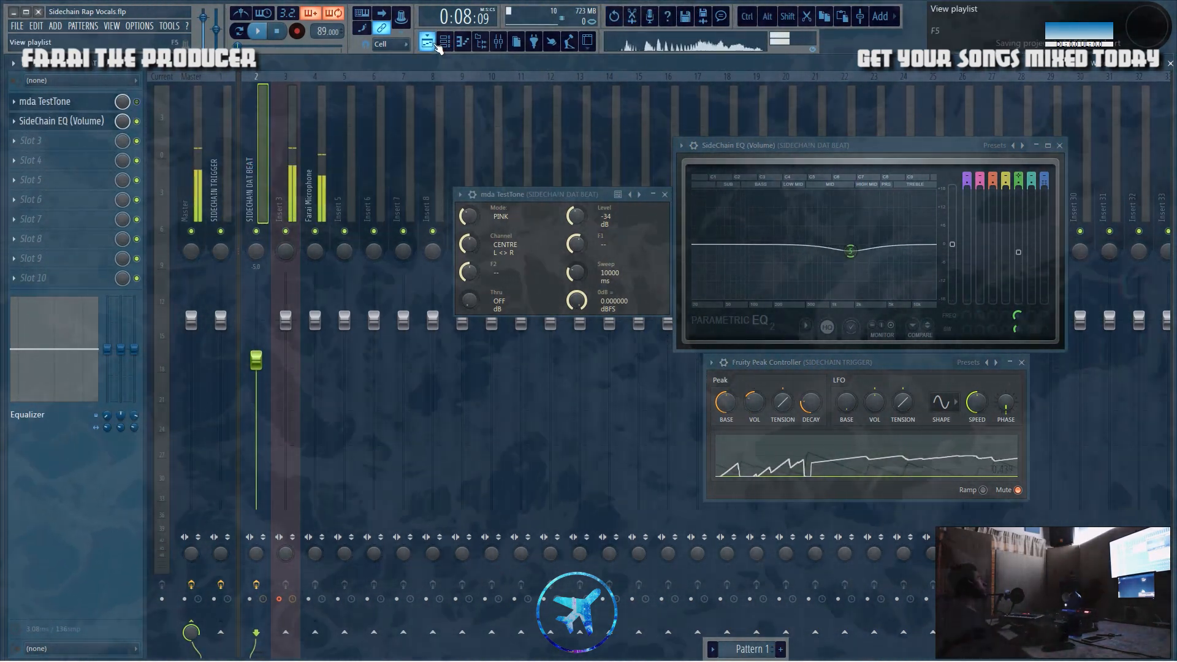
pyautogui.click(428, 42)
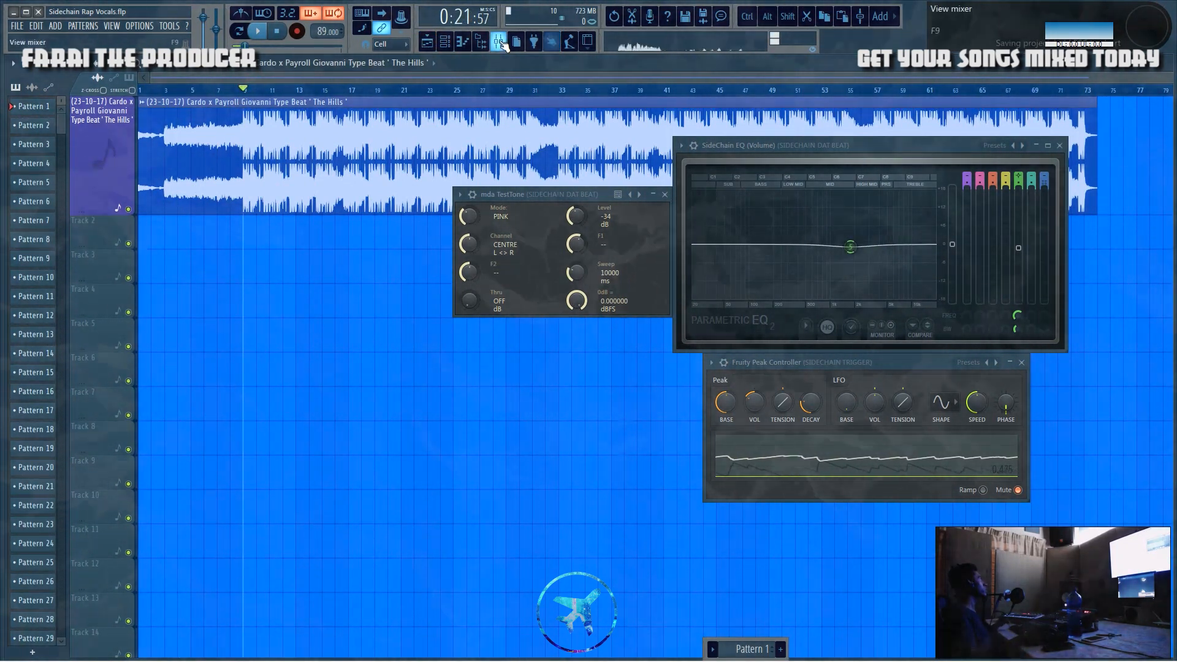
pyautogui.click(666, 195)
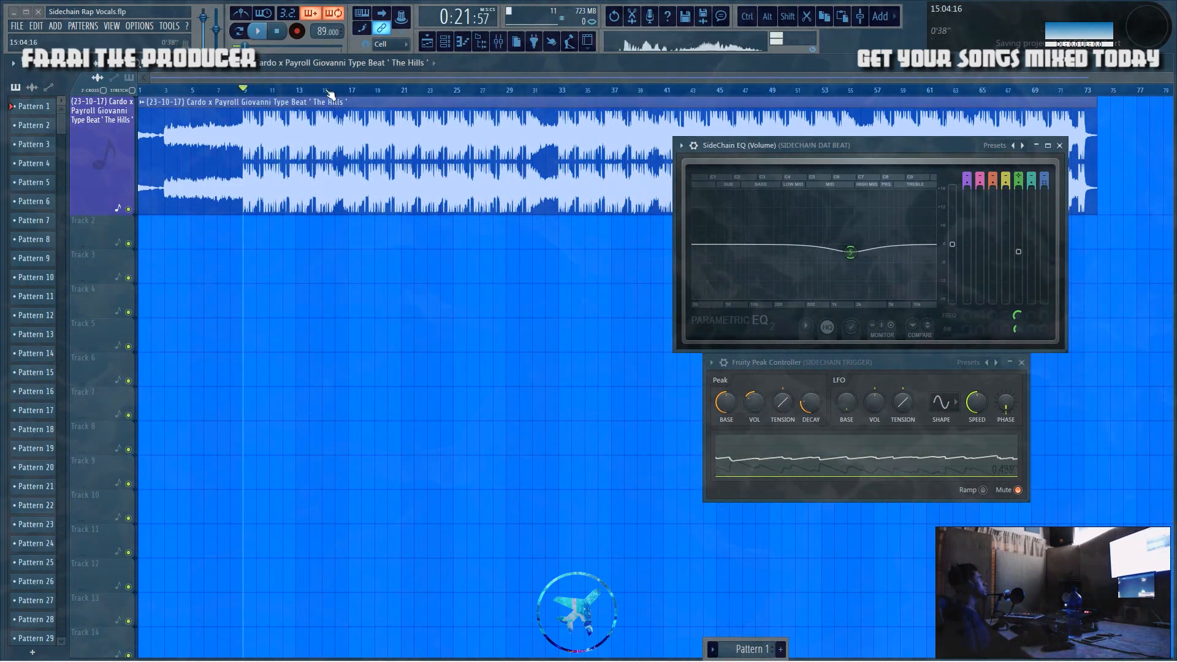
pyautogui.click(499, 41)
# Step: Lower the SIDECHAIN DAT BEAT track's fader to -14.2 dB, checking the beat's loudness with playback
pyautogui.moveTo(257, 366)
pyautogui.mouseDown()
pyautogui.moveTo(257, 380)
pyautogui.moveTo(256, 356)
pyautogui.mouseUp()
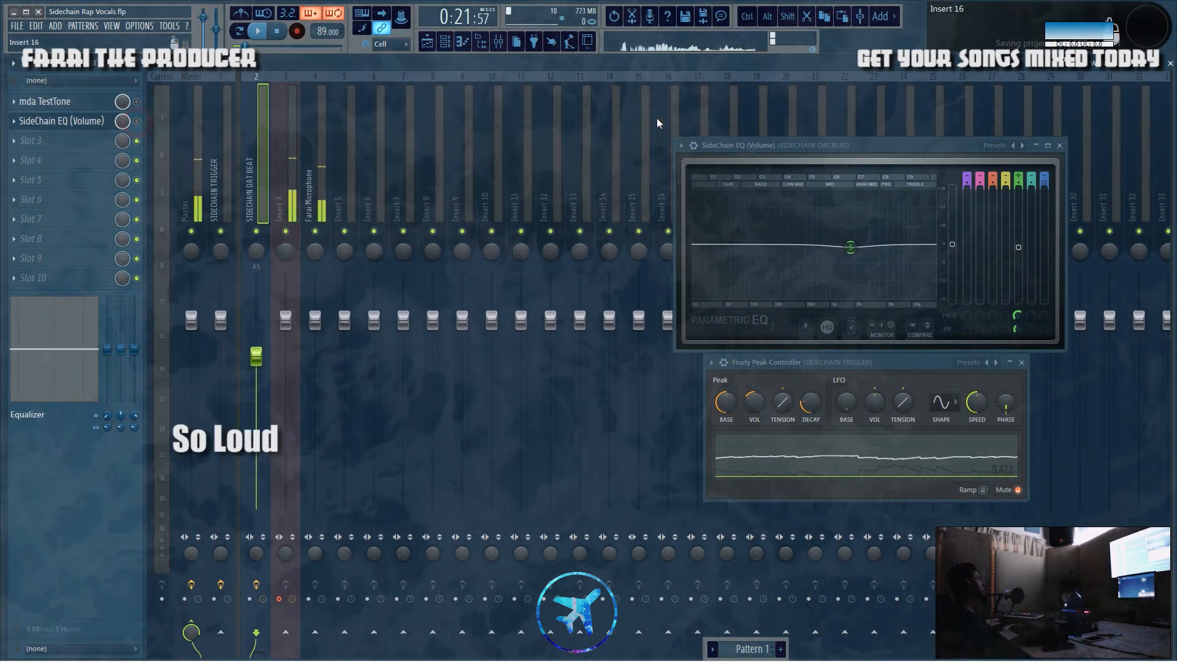
pyautogui.press('space')
pyautogui.press('space')
pyautogui.moveTo(256, 355); pyautogui.dragTo(256, 412)
pyautogui.press('space')
pyautogui.press('space')
pyautogui.press('space')
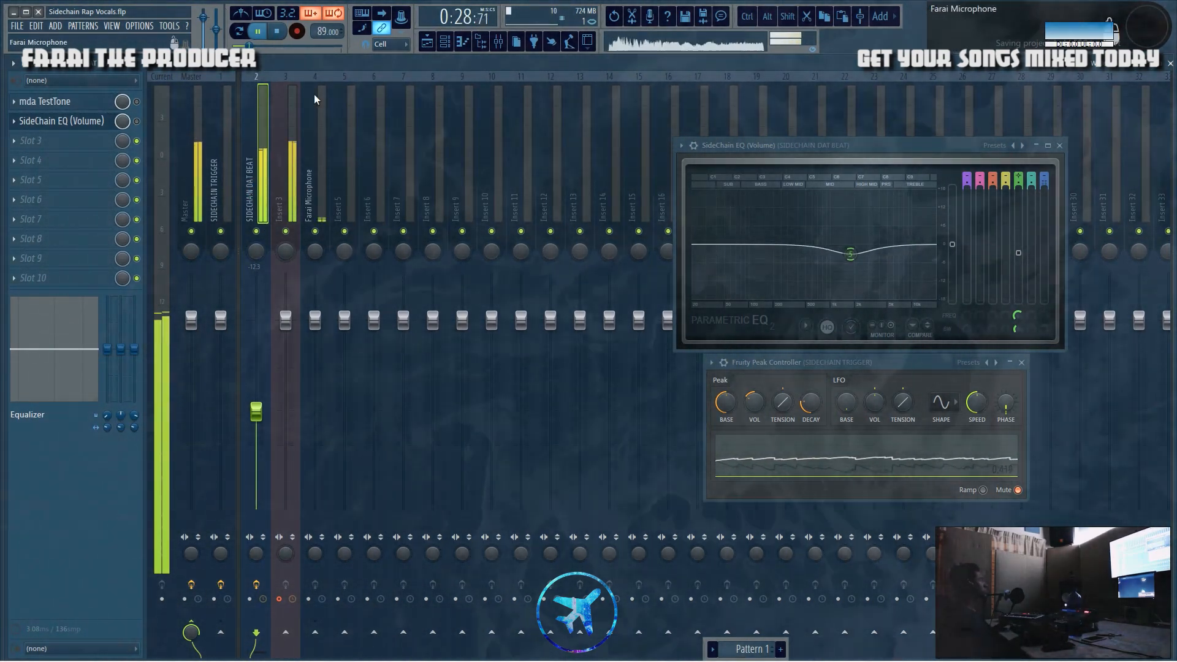
pyautogui.press('space')
pyautogui.moveTo(257, 411); pyautogui.dragTo(258, 423)
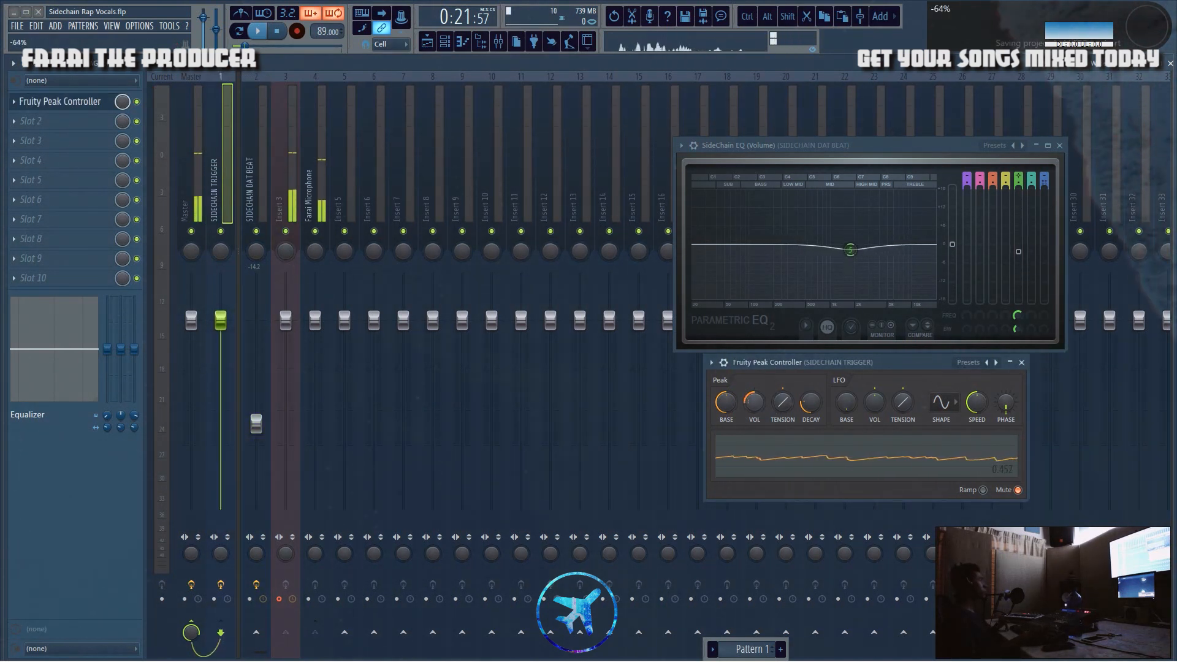
# Step: Compare the playing beat with the SideChain EQ bypassed and enabled, and adjust the peak volume in the Fruity Peak Controller
pyautogui.click(778, 368)
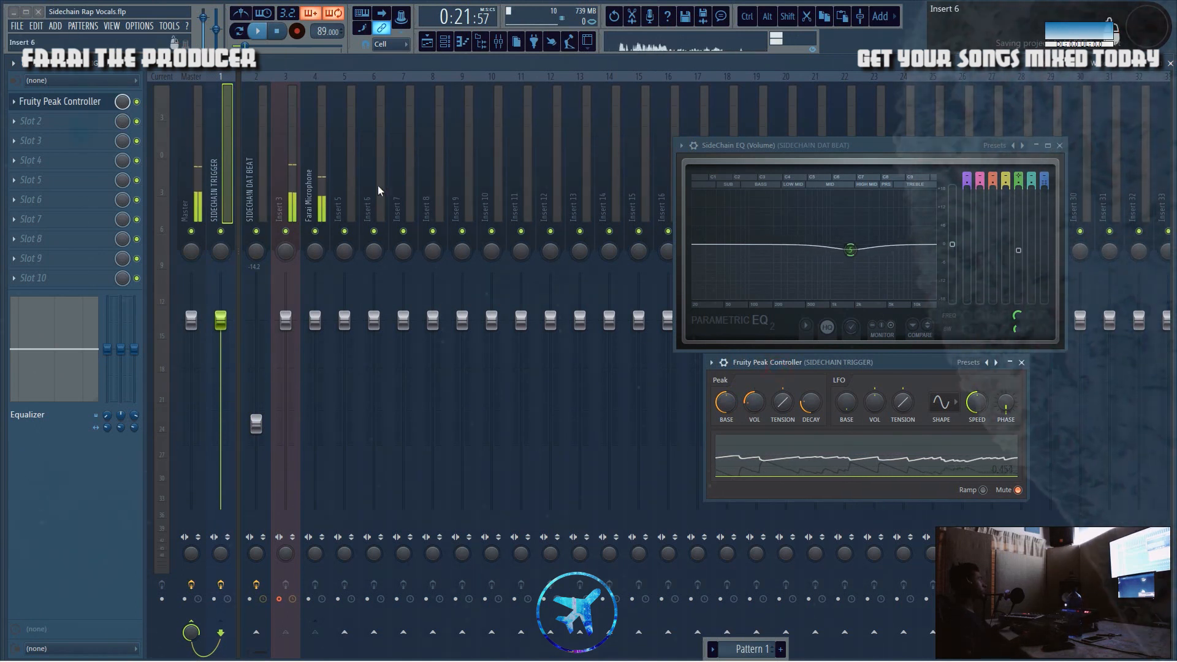
pyautogui.click(262, 176)
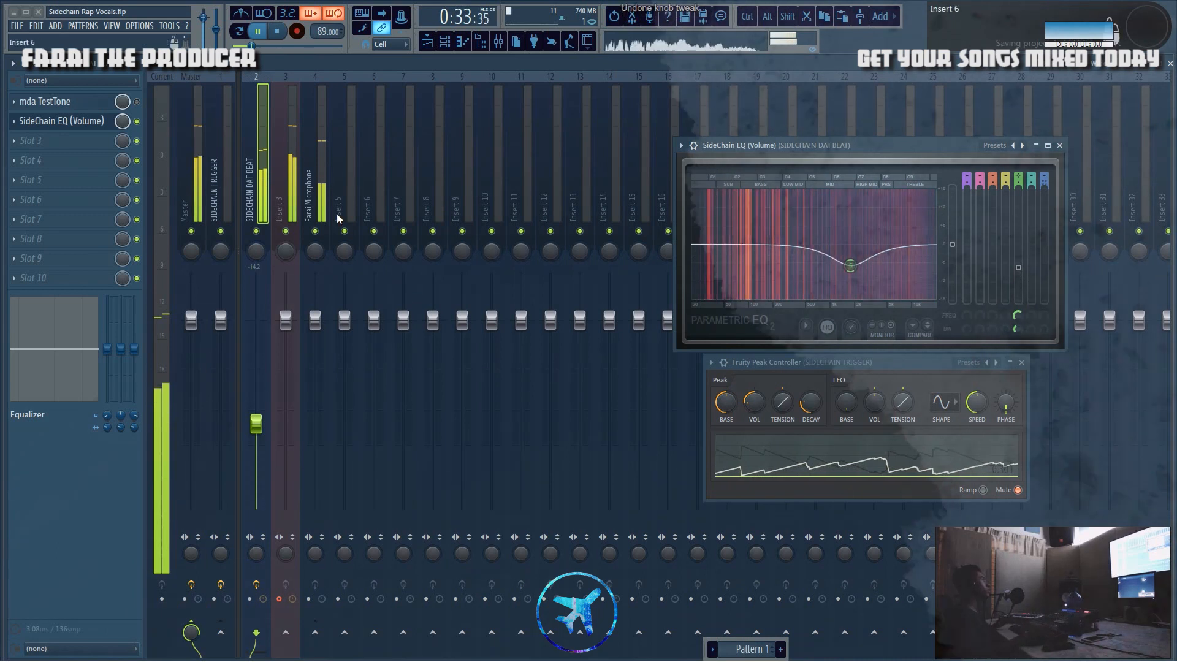
pyautogui.click(137, 121)
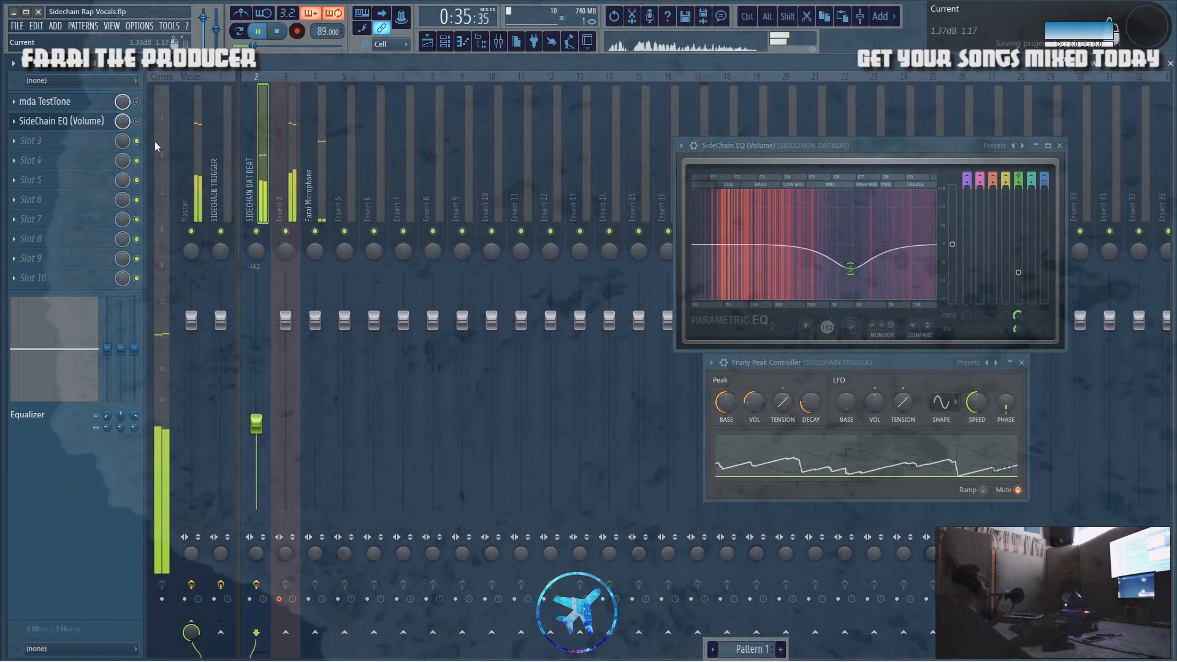
pyautogui.click(136, 121)
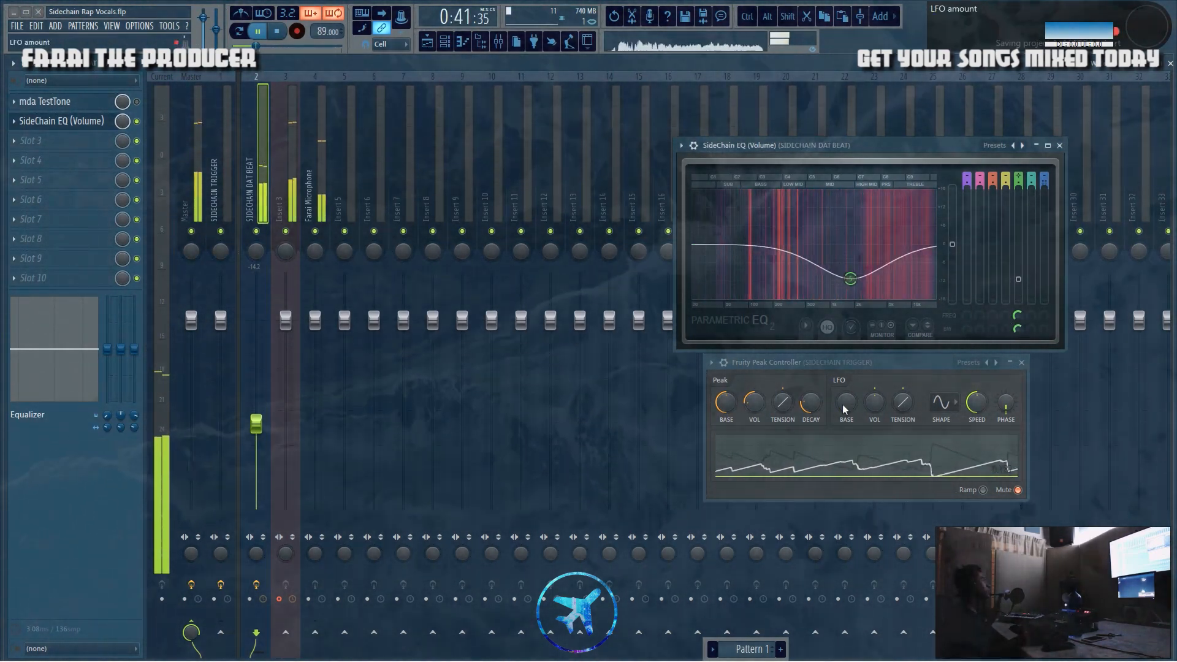
pyautogui.moveTo(752, 409); pyautogui.dragTo(752, 413)
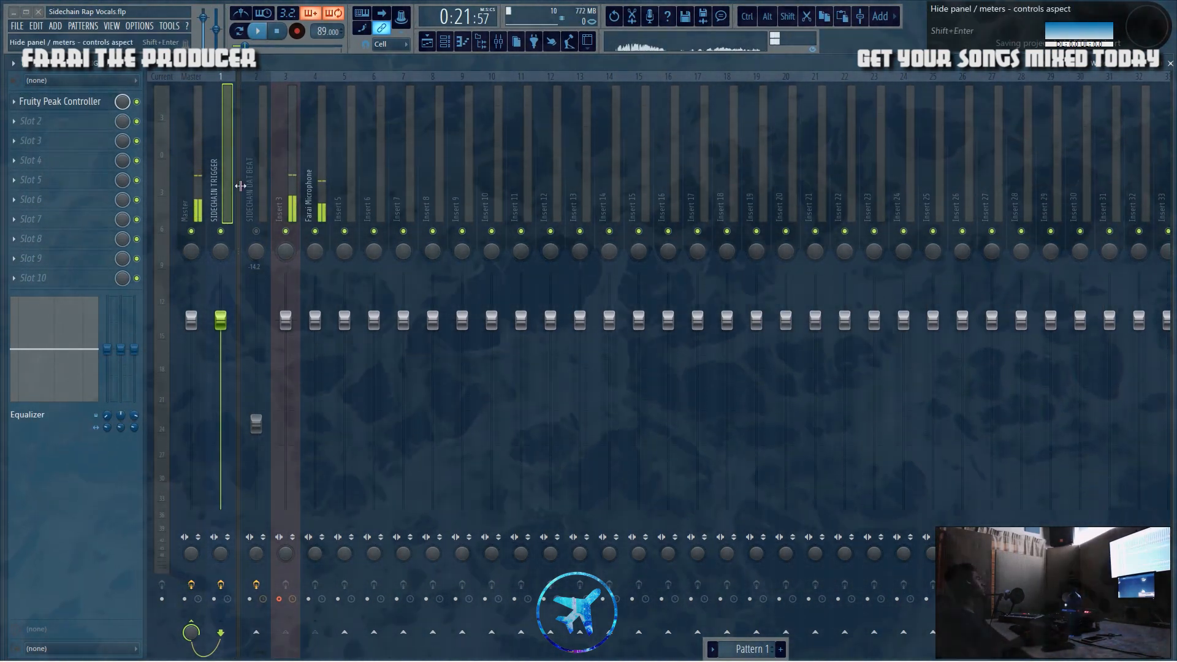
# Step: Change the SIDECHAIN TRIGGER mixer track's color to blue and select the microphone track
pyautogui.rightClick(218, 184)
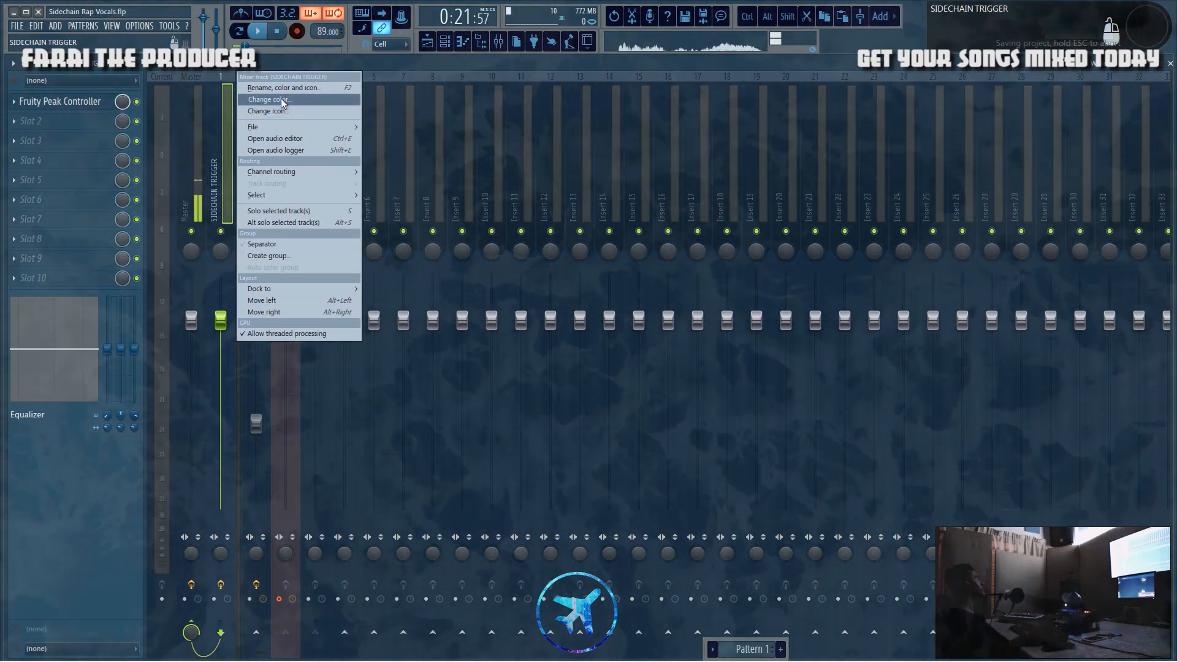
pyautogui.click(350, 98)
pyautogui.click(354, 105)
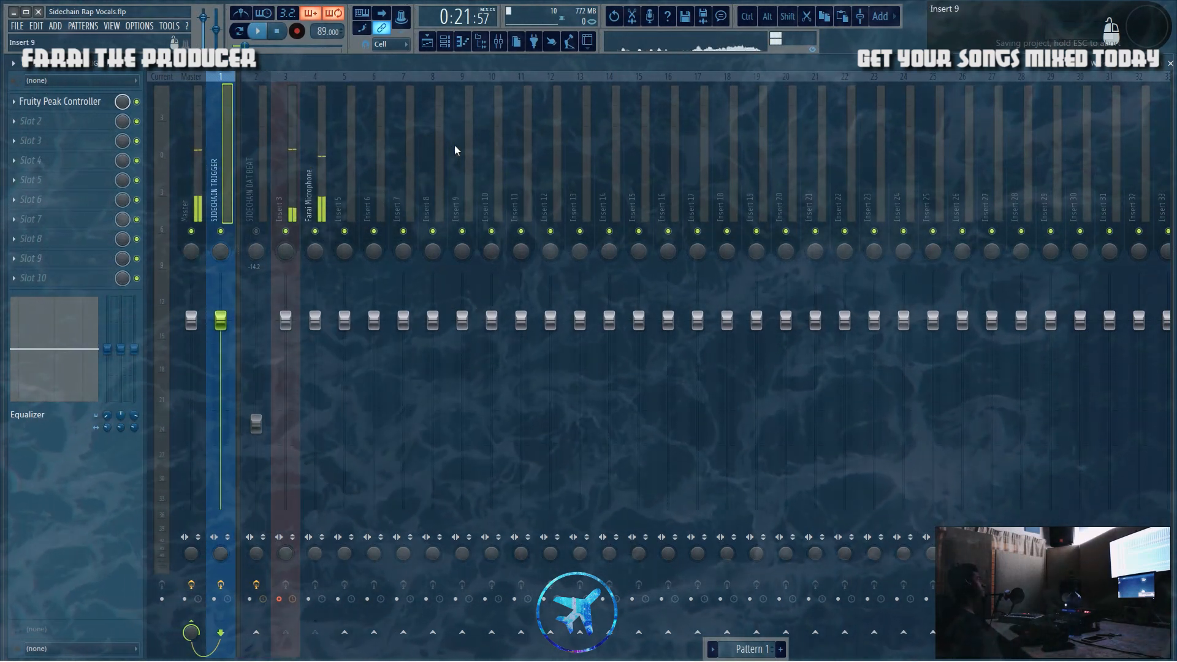
pyautogui.click(321, 190)
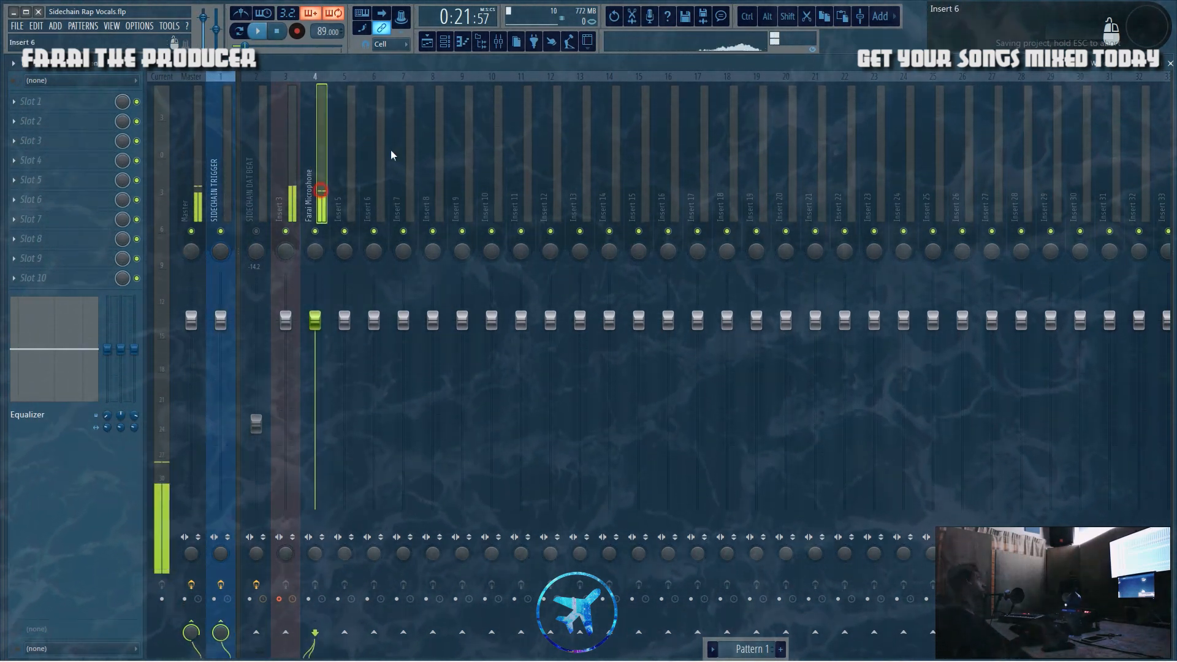